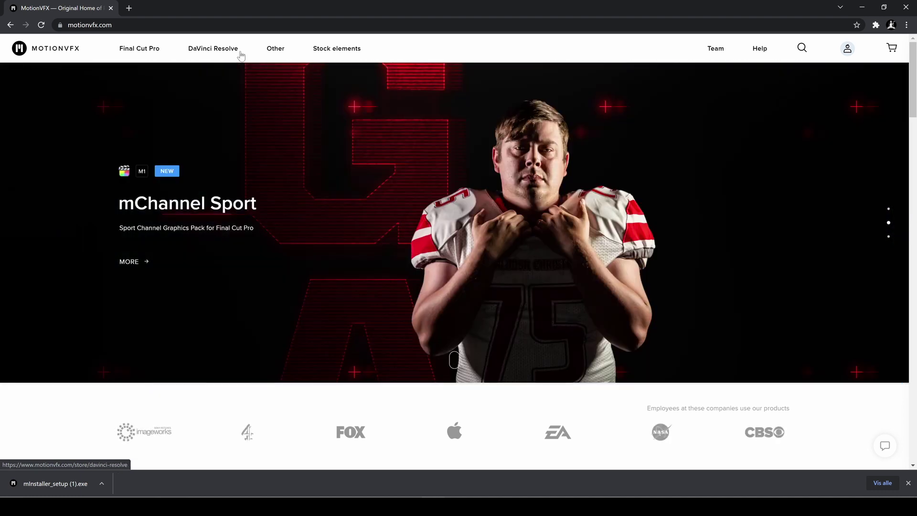
Step: Filter the MotionVFX store to DaVinci Resolve products and scroll down to the free mHelloDV pack
click(239, 53)
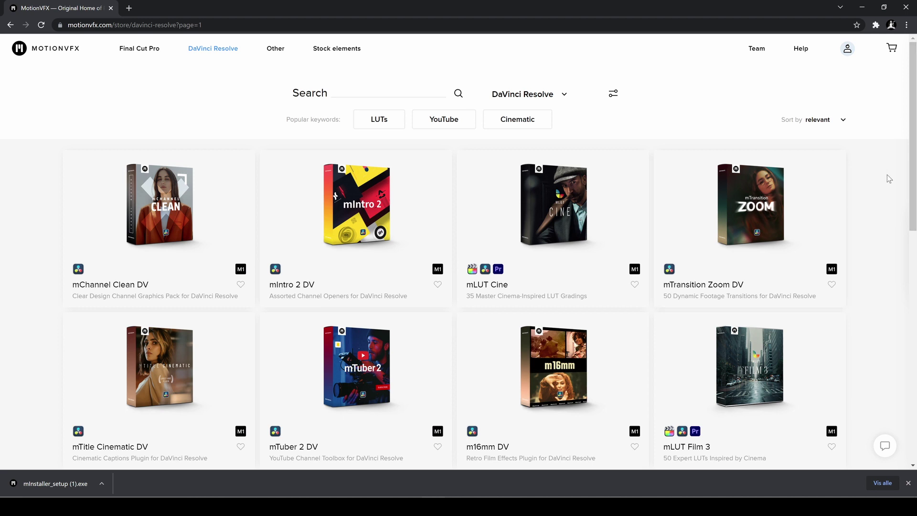
drag(914, 179, 915, 410)
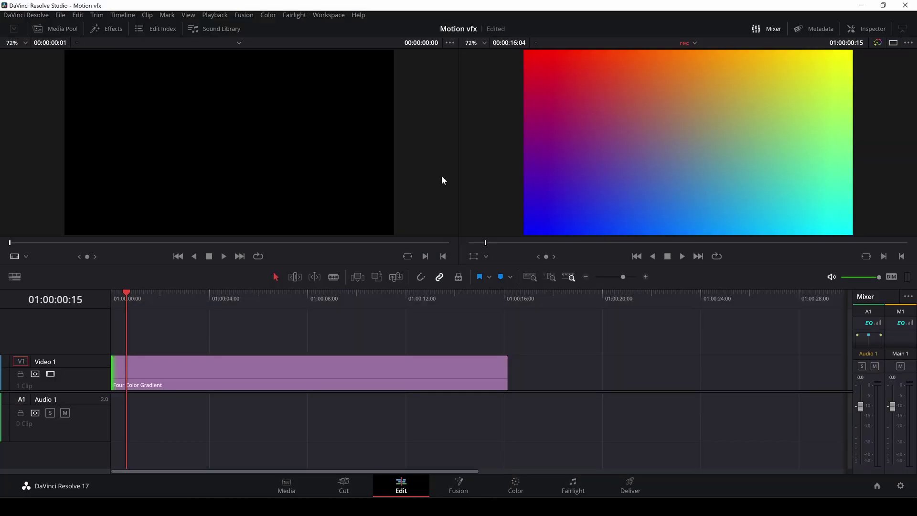
Step: Drag mHelloDV Avatar from the Titles list onto Video 2 above the Four Color Gradient clip
click(111, 30)
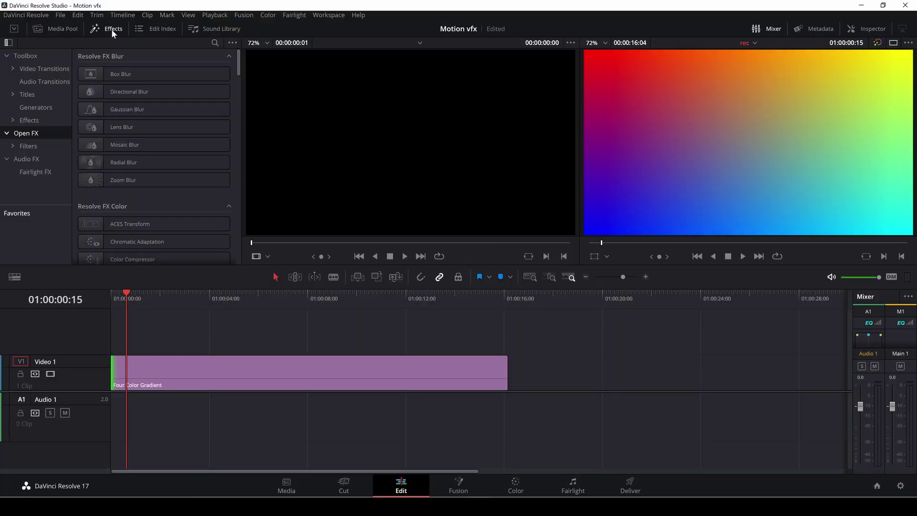
click(34, 94)
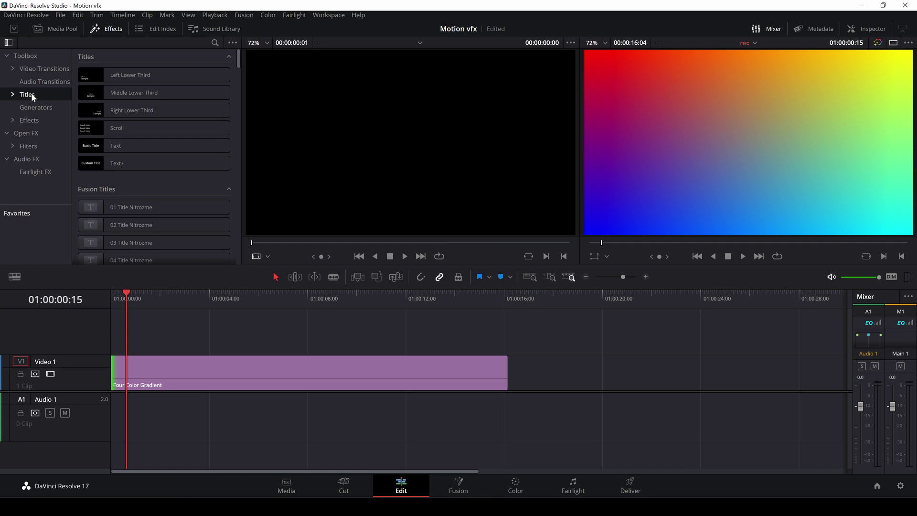
drag(237, 57, 230, 256)
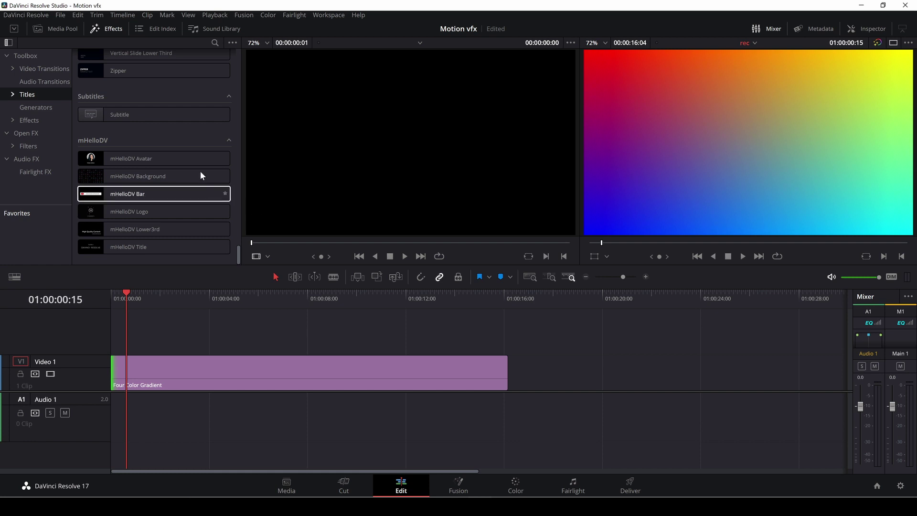
drag(173, 159, 127, 329)
Step: Move the avatar title left to Content Position X 0.26, with Drop Zone Controls expanded
click(148, 328)
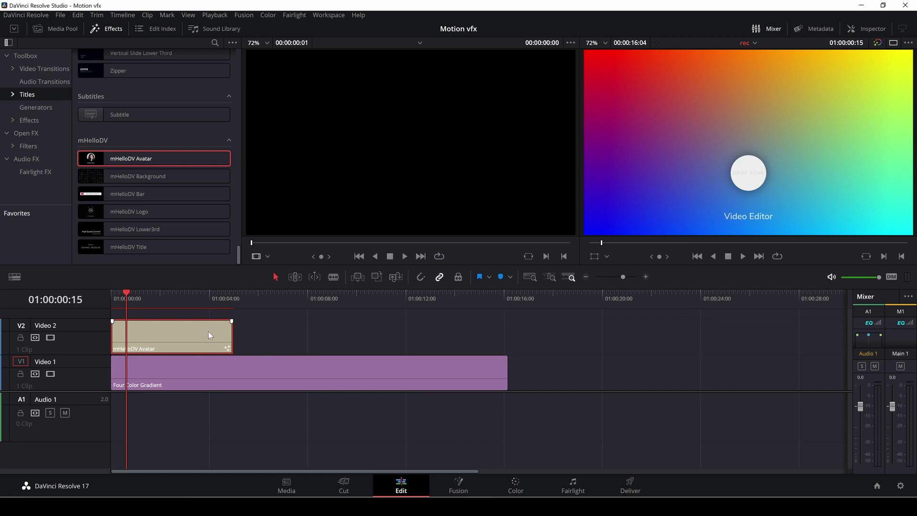
click(870, 29)
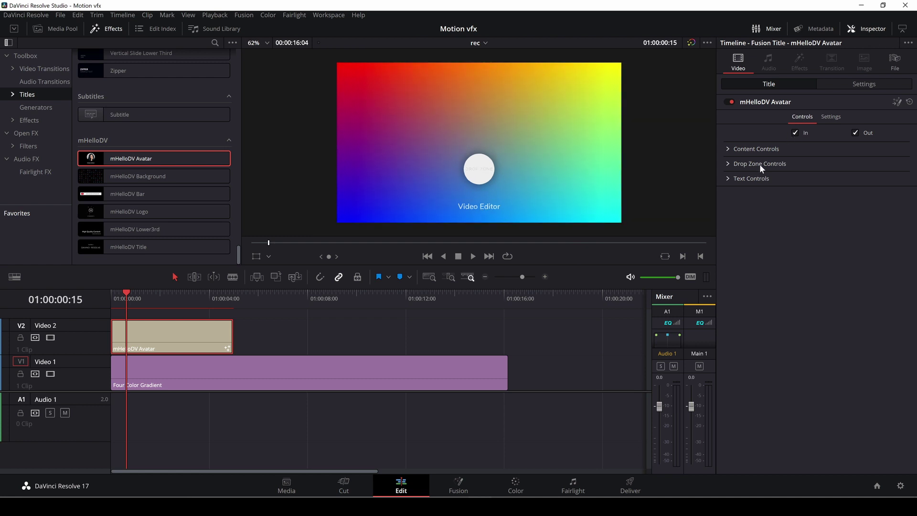
click(728, 149)
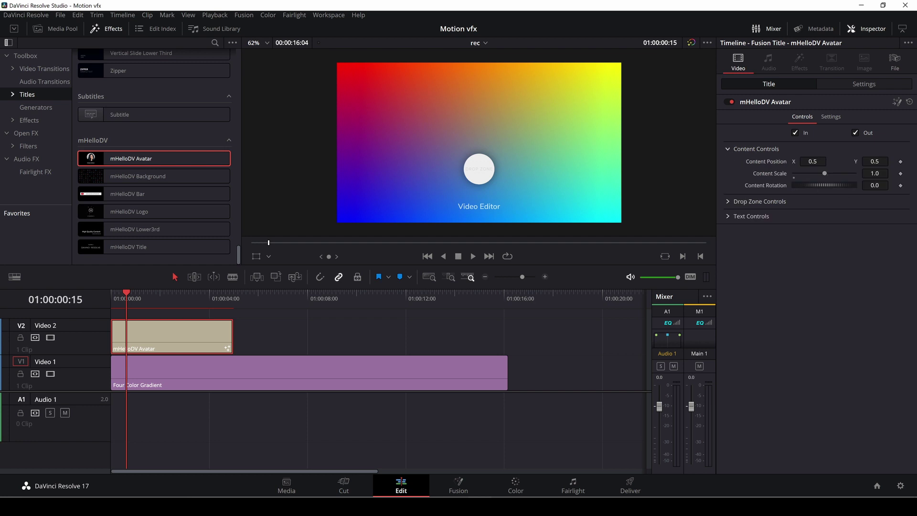
drag(812, 161, 791, 182)
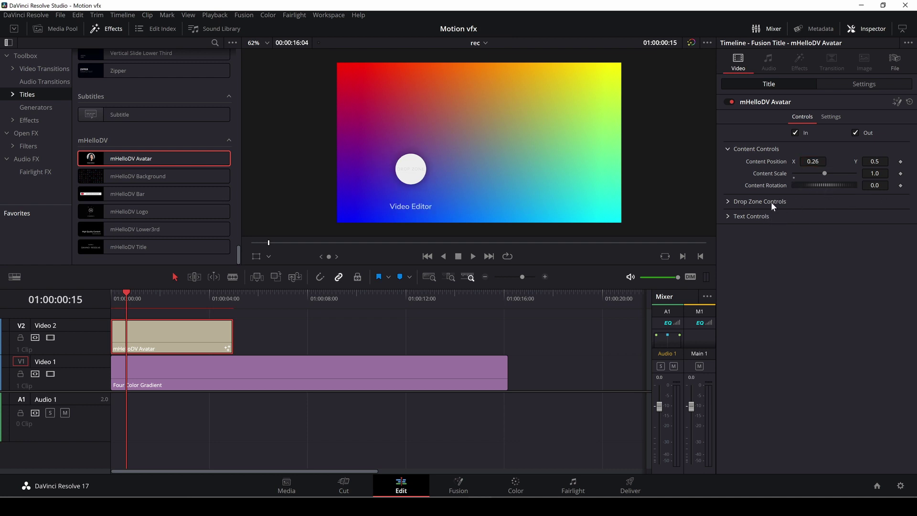
click(728, 202)
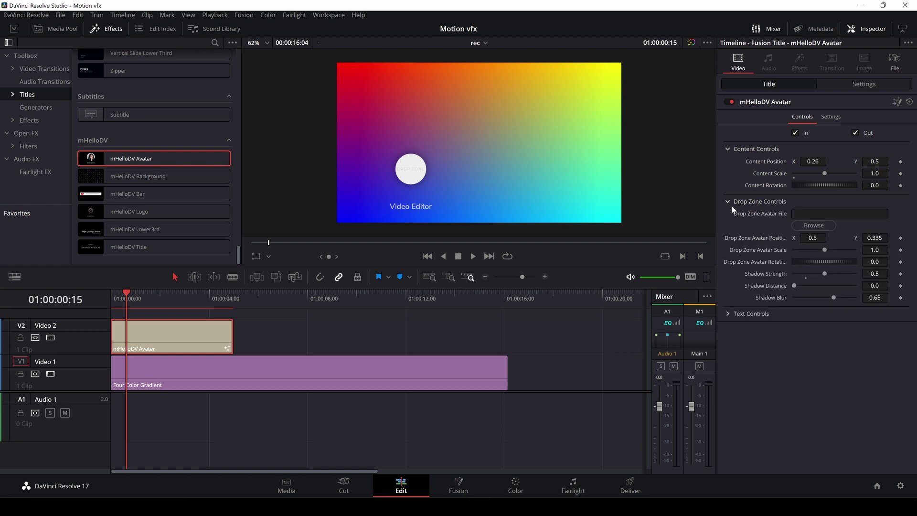
Step: Load the portrait photo into the avatar circle's drop zone
click(818, 225)
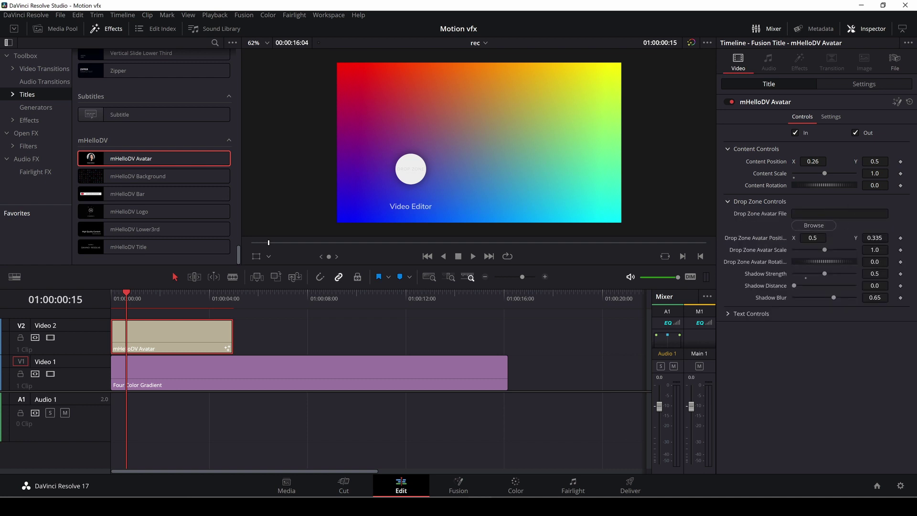
click(813, 225)
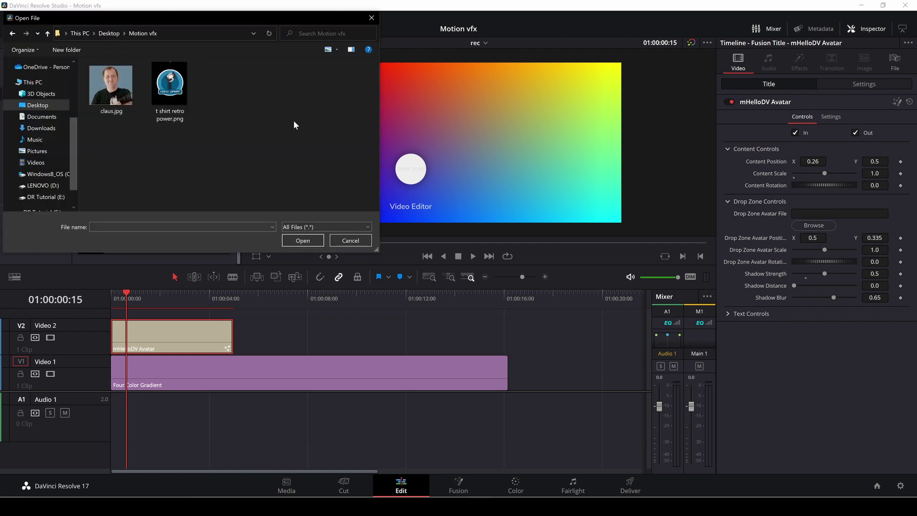
click(112, 94)
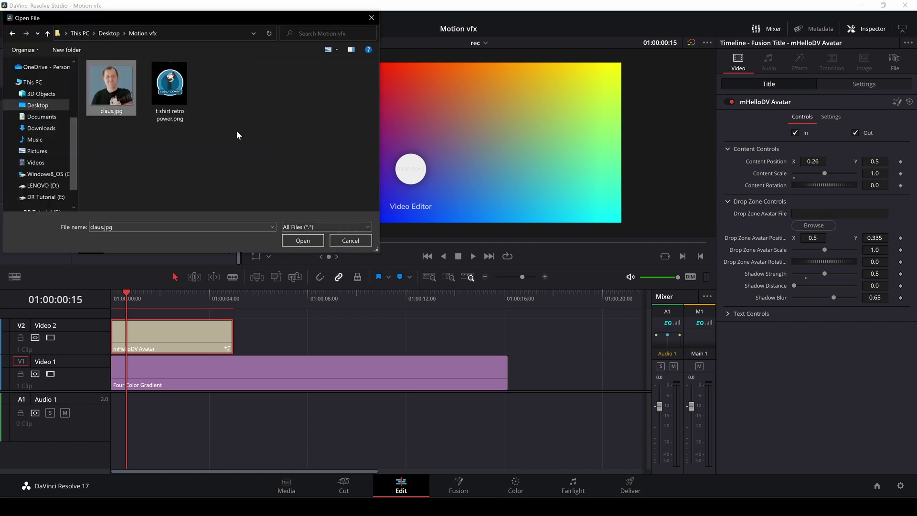
click(306, 239)
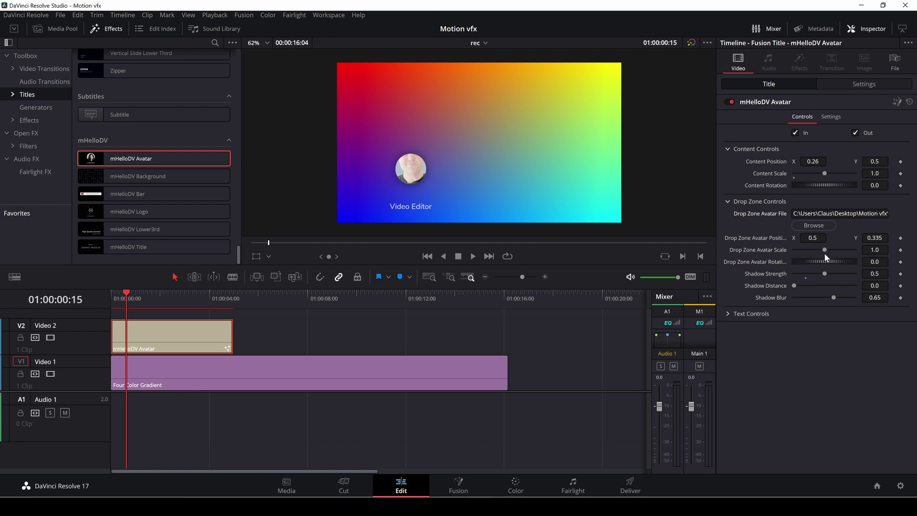
Step: Set Drop Zone Avatar Scale to 0.45 and Position Y to 0.331, then save the project
drag(824, 250, 807, 251)
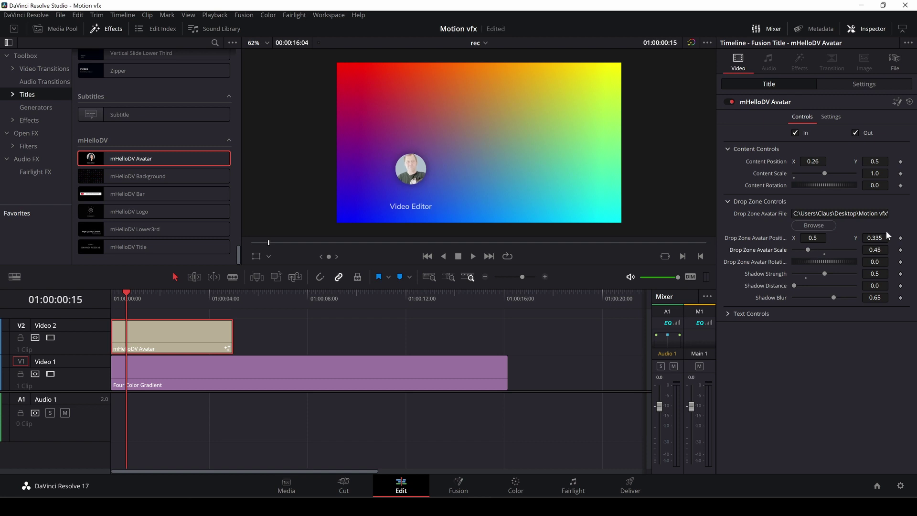
drag(886, 234, 884, 234)
key(ctrl+s)
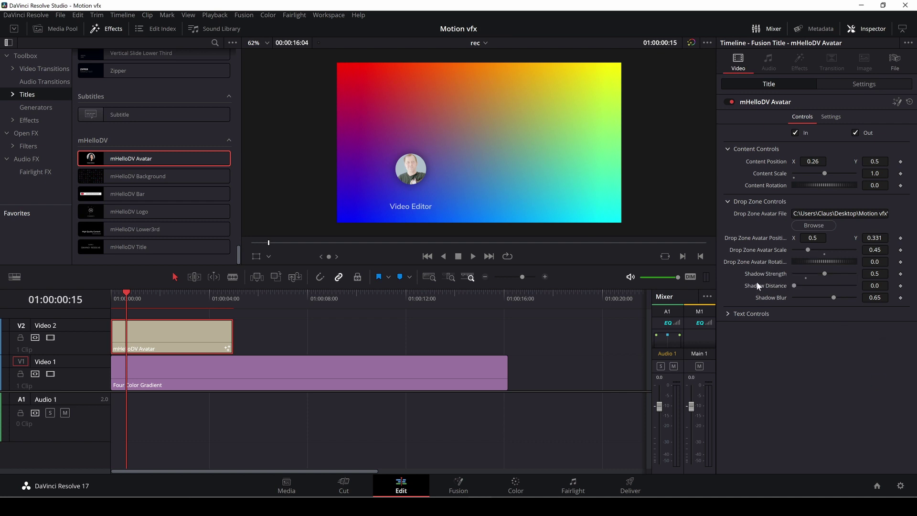
Step: Review the Text Controls keeping the Nunito Sans font, and move the playhead about five seconds in
click(727, 313)
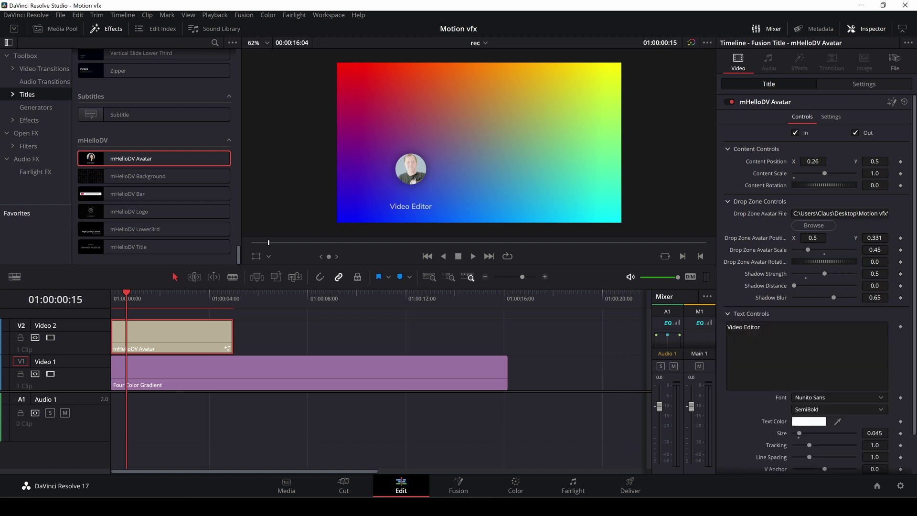
scroll(819, 355, down, 2)
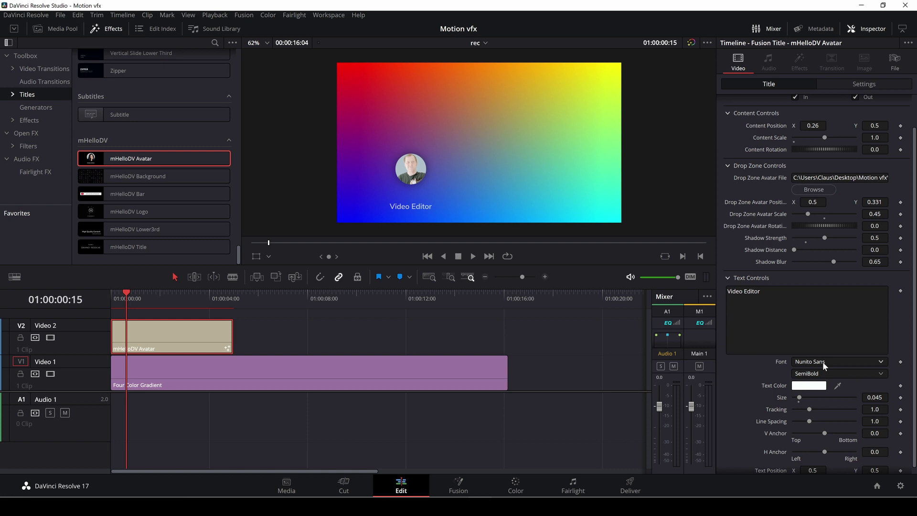
click(822, 362)
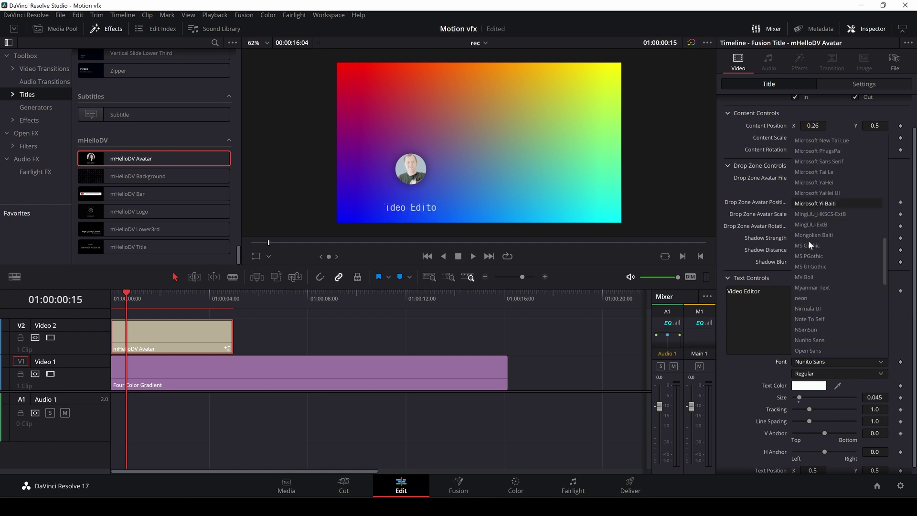
click(759, 377)
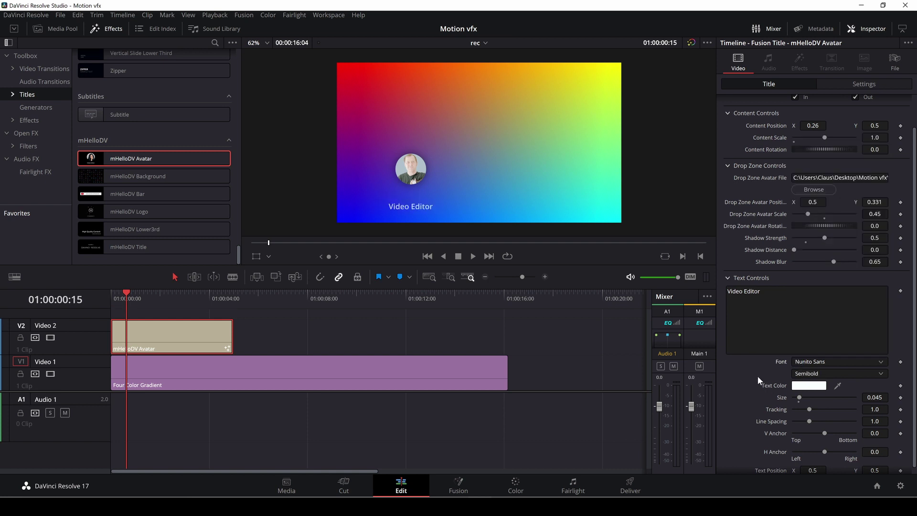
drag(128, 292, 98, 296)
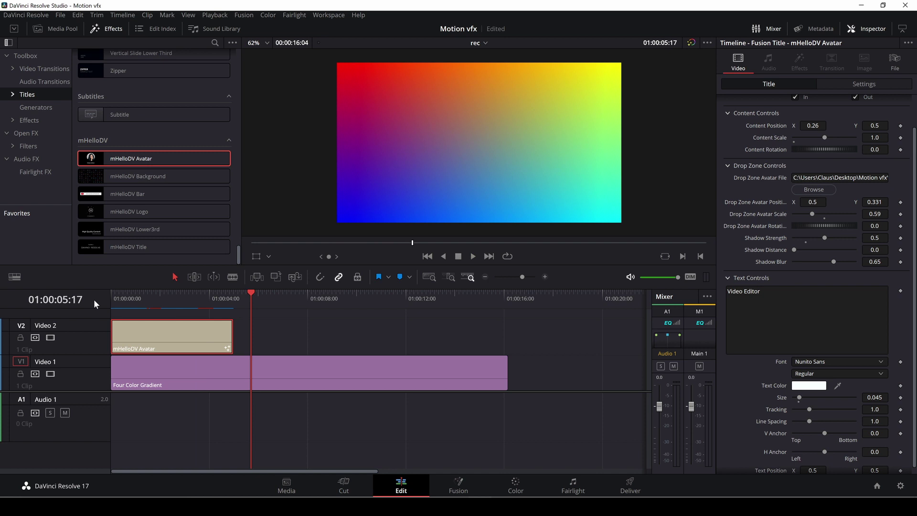
Step: Place the mHelloDV Background title on Video 1 after the gradient clip and play it
click(133, 176)
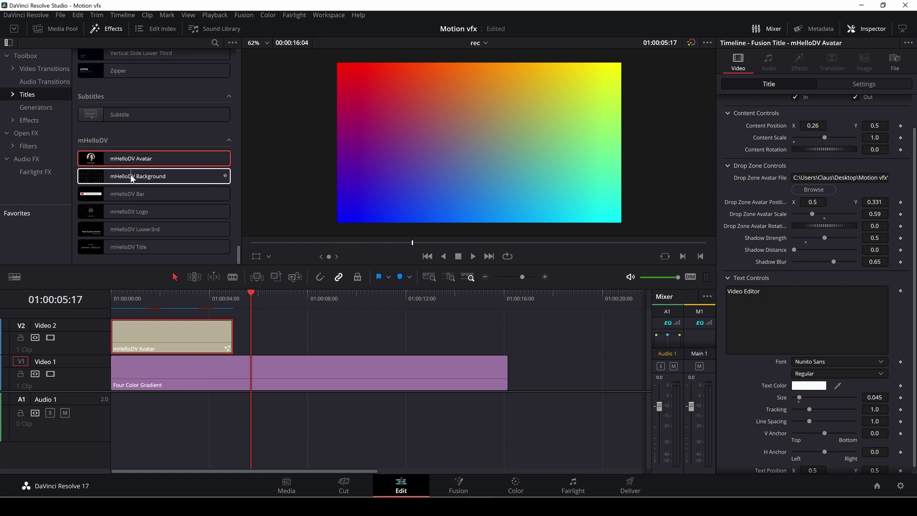
drag(133, 176, 566, 371)
click(550, 296)
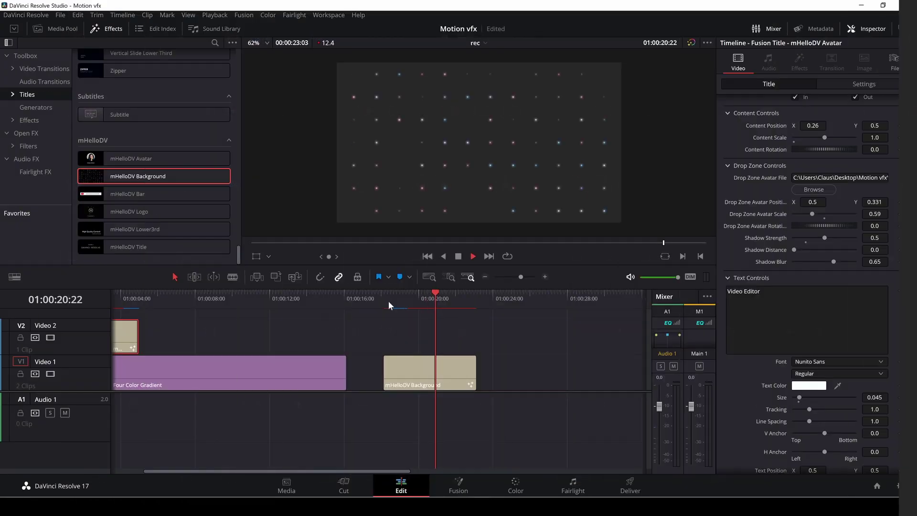
key(space)
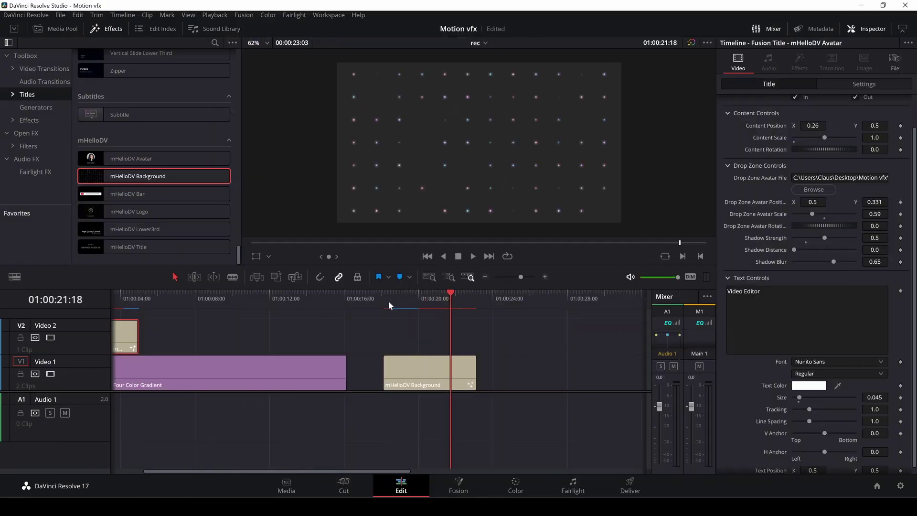
Step: Select the Background title and replay part of it to preview the glowing dot grid
click(406, 368)
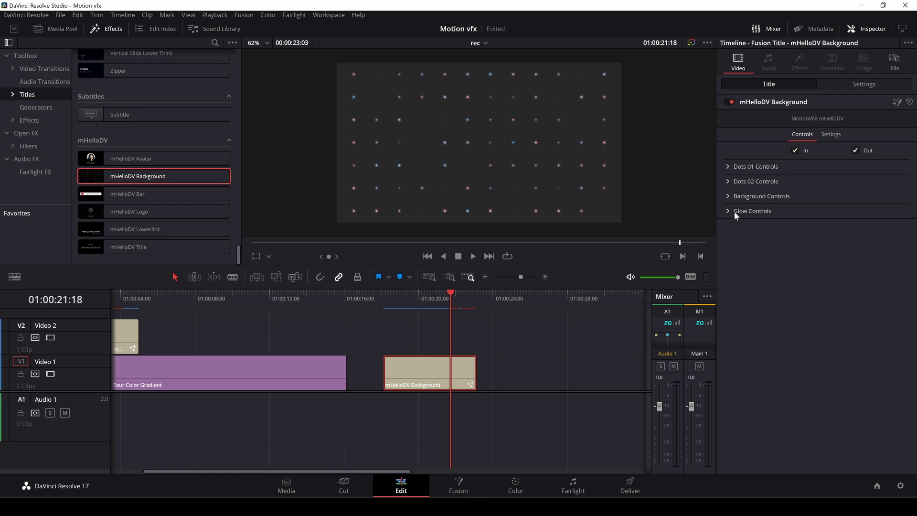
click(399, 297)
key(space)
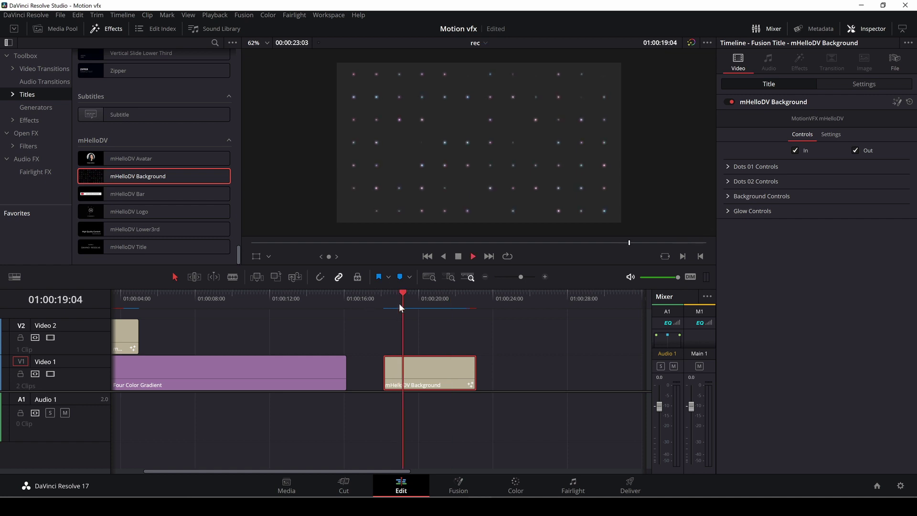
key(space)
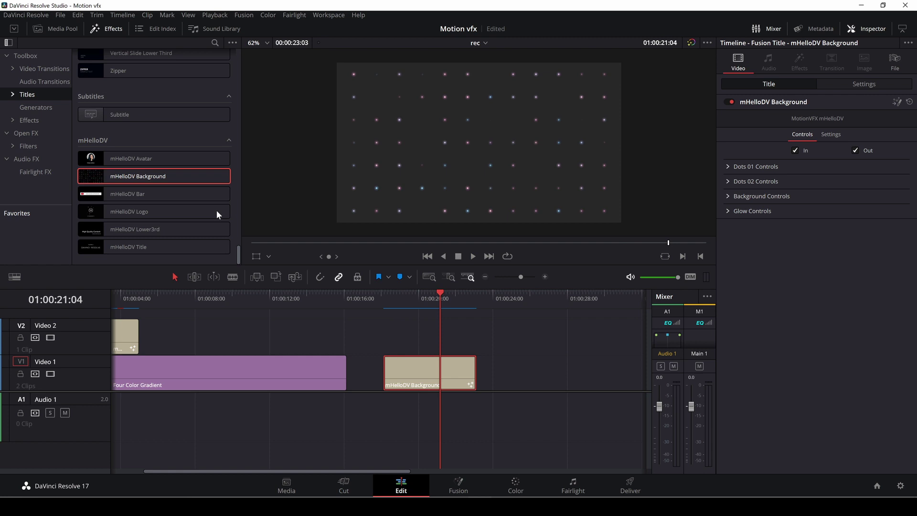
Step: Add the mHelloDV Bar title to Video 2 and show the frame with the full YouTube bar
click(159, 192)
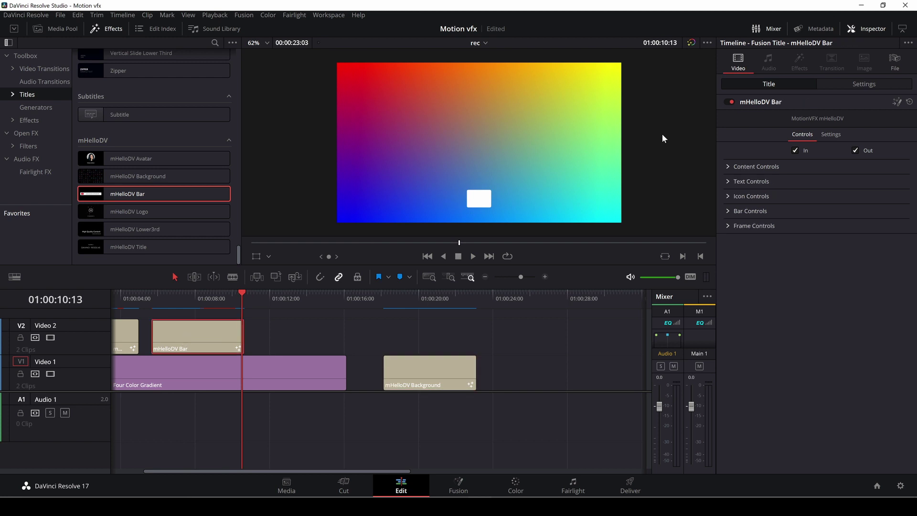
click(728, 167)
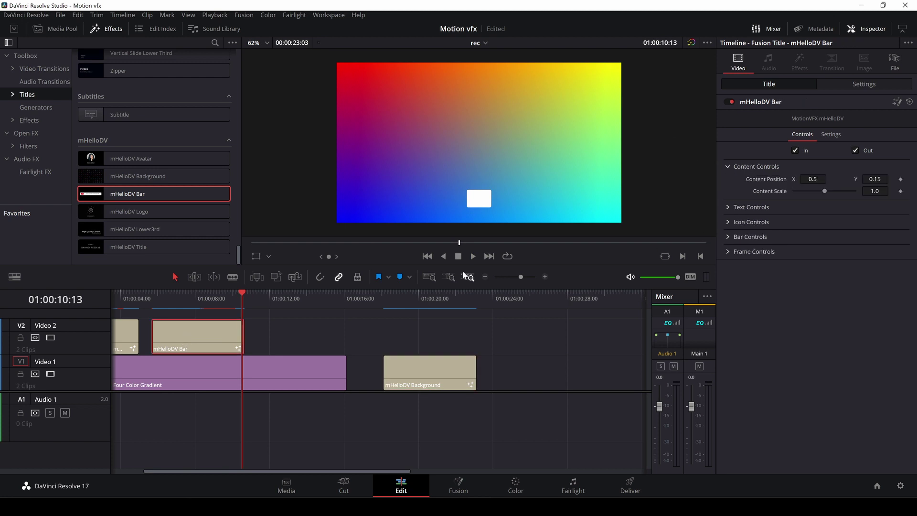
click(192, 299)
click(191, 300)
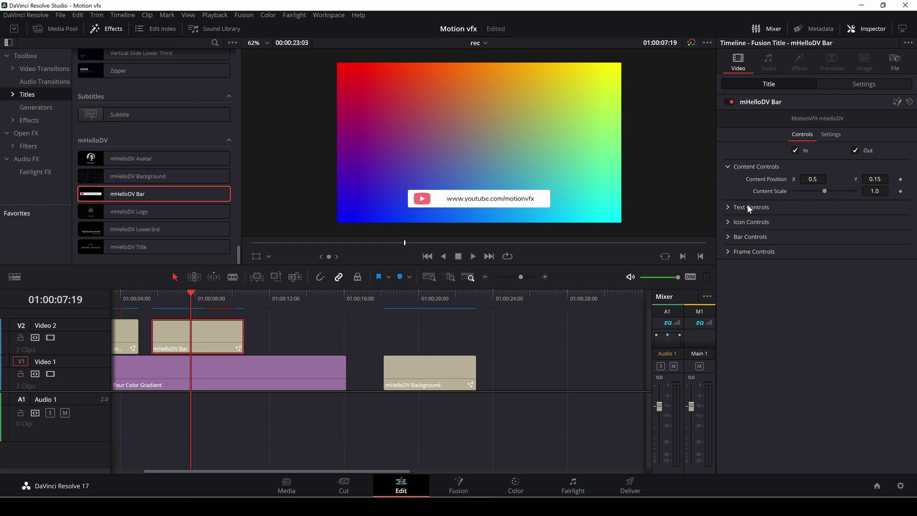
Step: Switch the Bar's Logo Type to Instagram and back to YouTube, then nudge Background later
click(729, 221)
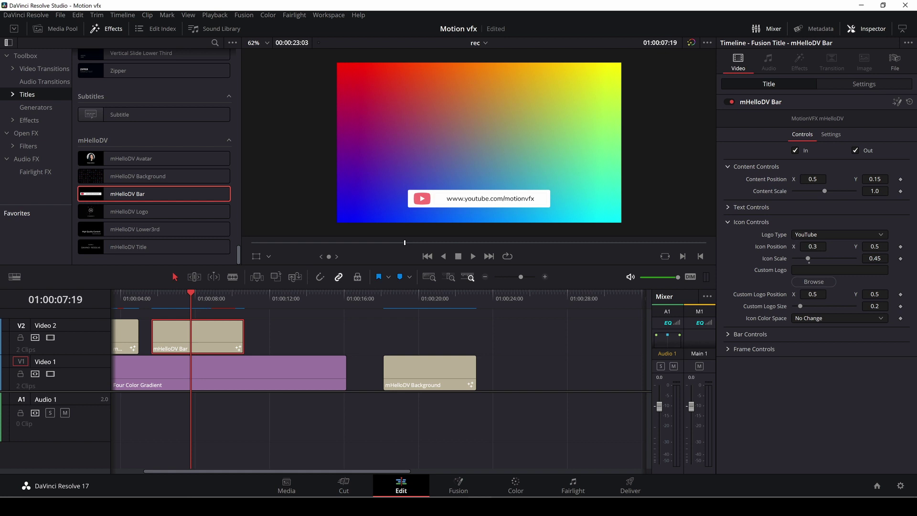
click(881, 235)
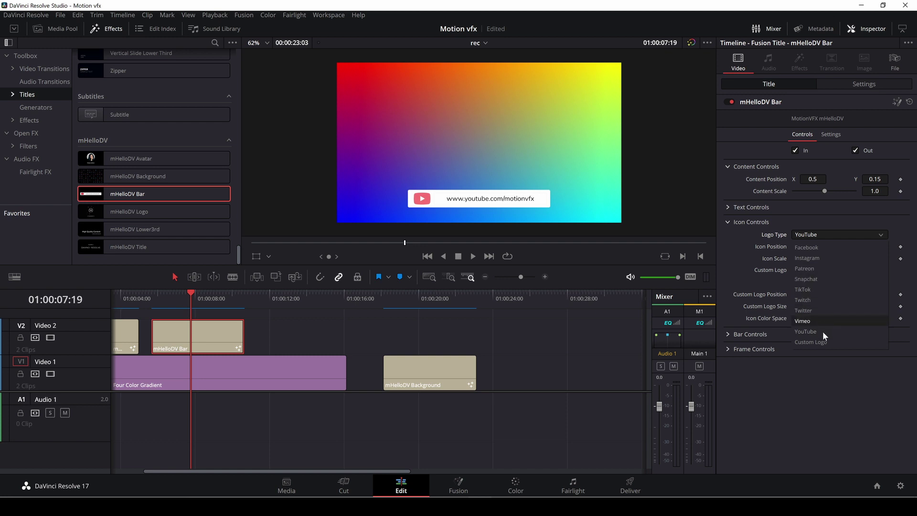
click(823, 258)
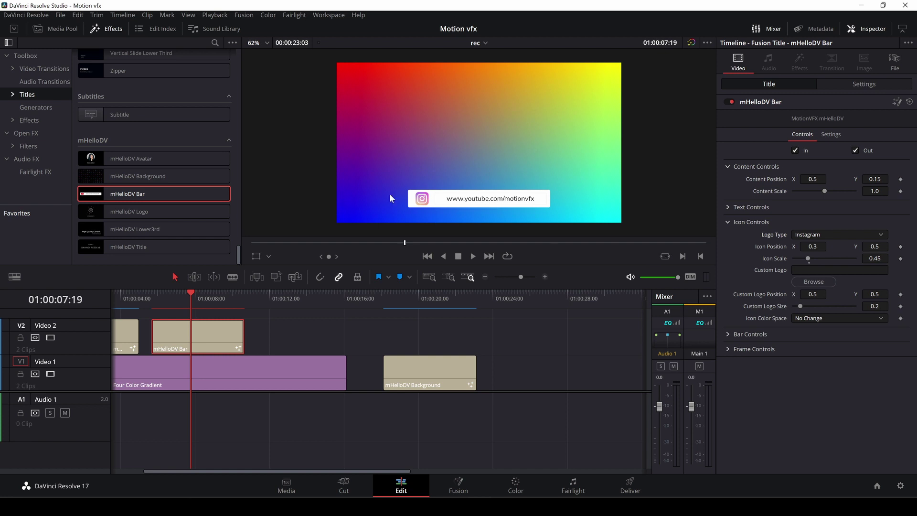
click(832, 235)
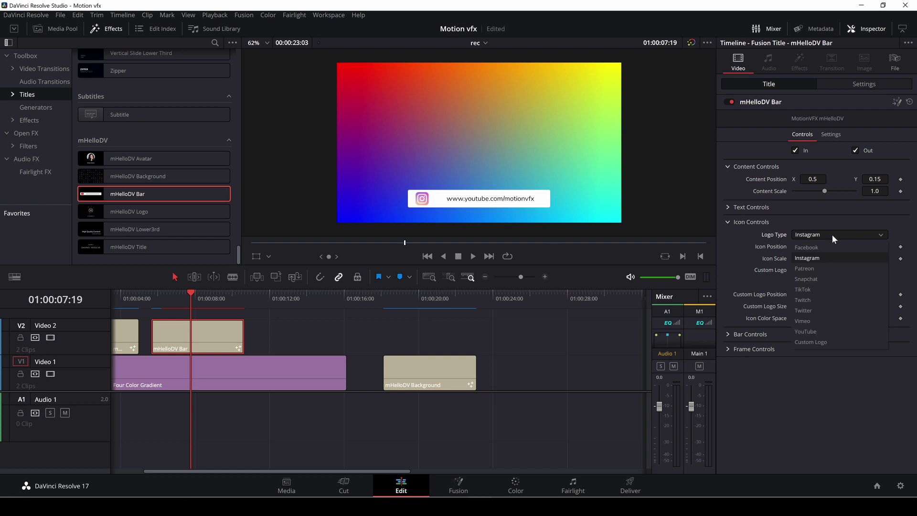
click(826, 330)
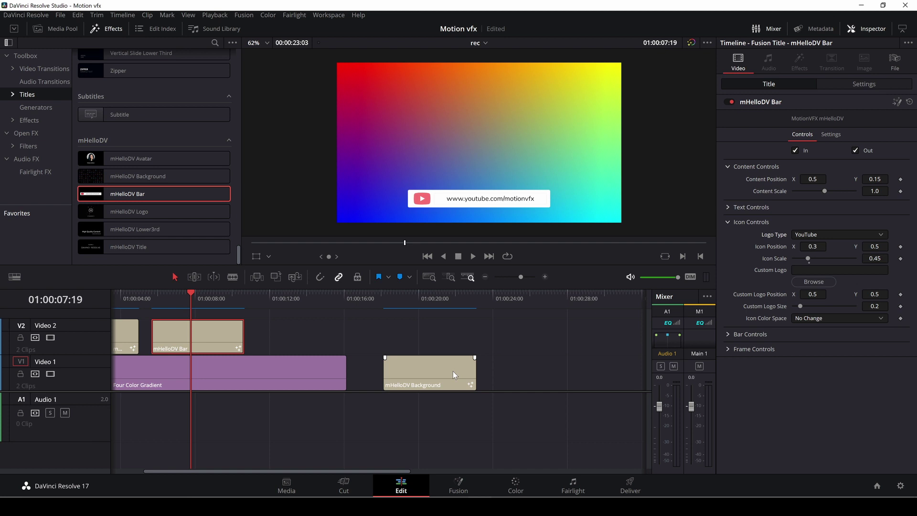
mouse_move(453, 371)
mouse_down()
mouse_move(525, 368)
mouse_move(465, 368)
mouse_up()
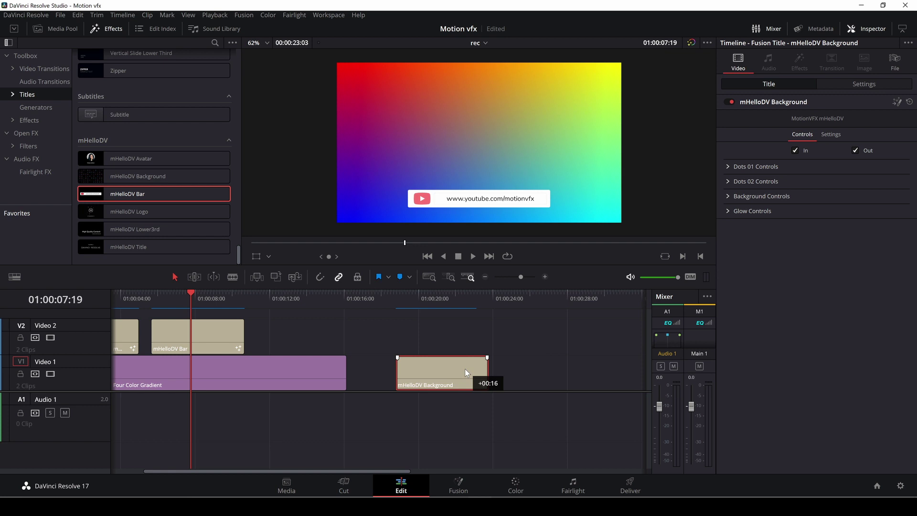
Step: Slide the Background clip to about 01:00:24 and place mHelloDV Logo on Video 2 near 01:00:17
drag(466, 368, 563, 366)
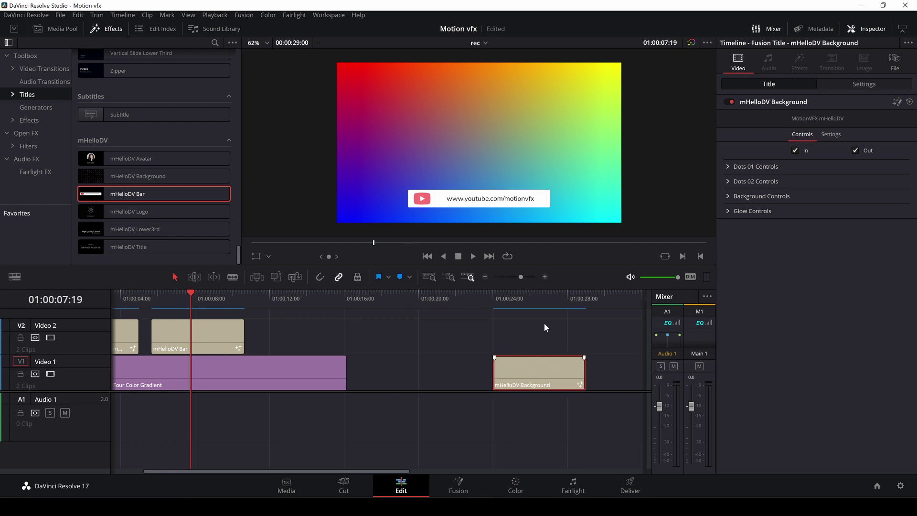
click(182, 206)
drag(176, 209, 387, 337)
click(391, 298)
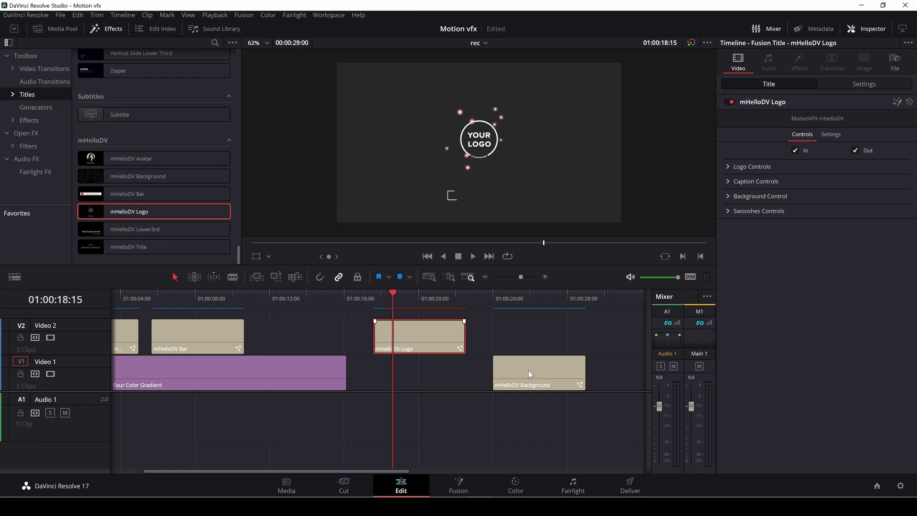
Step: Replace the placeholder logo with t shirt retro power.png and reveal the Caption Controls
click(730, 166)
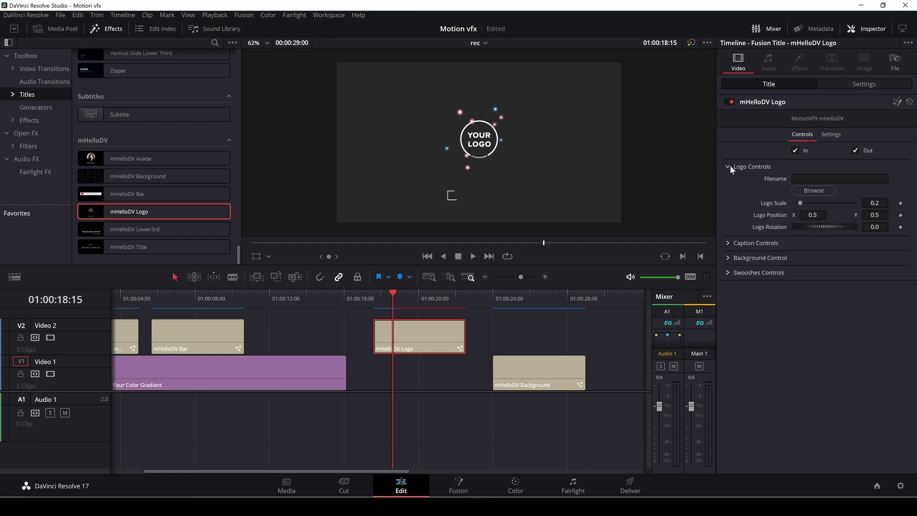
click(810, 189)
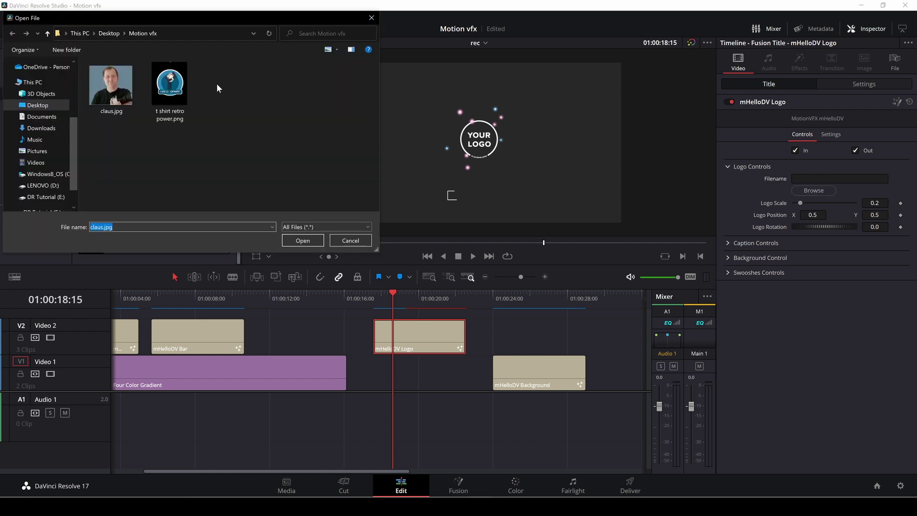
click(170, 84)
click(301, 239)
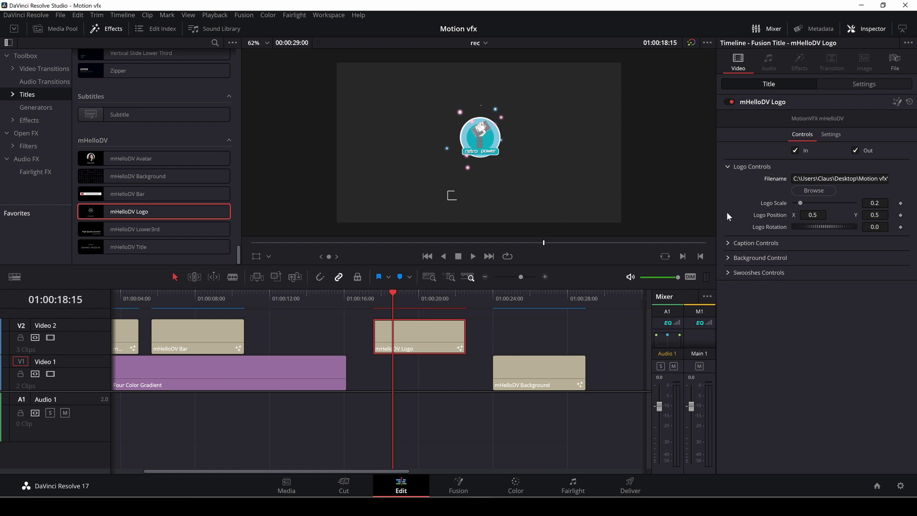
click(728, 243)
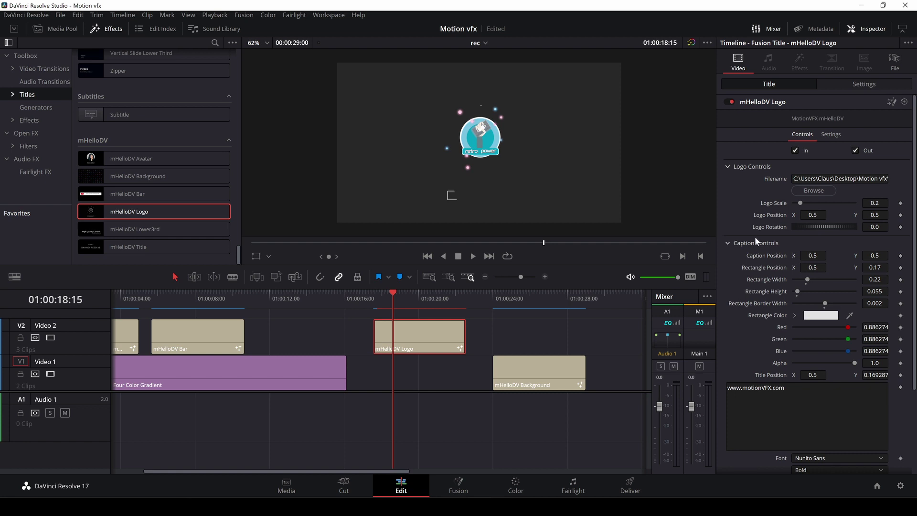
scroll(730, 243, down, 3)
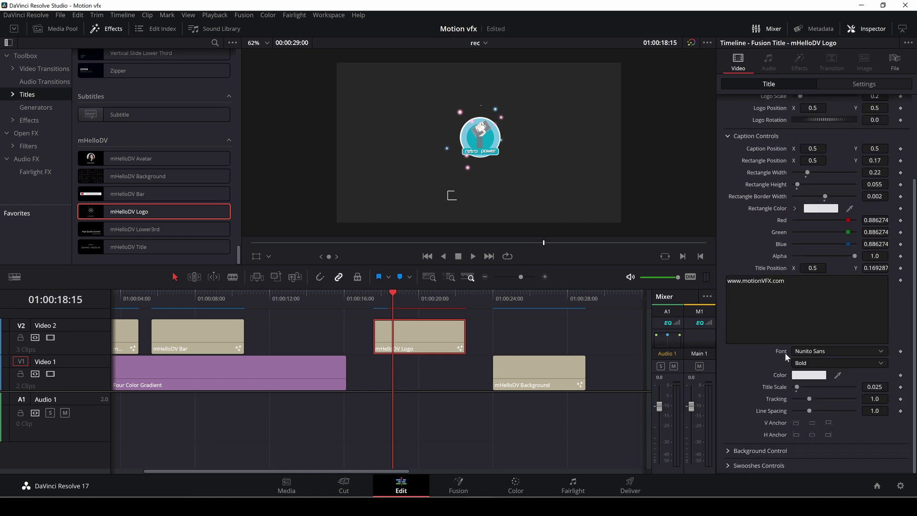
scroll(833, 354, down, 3)
Step: Set the Logo title's Background Color to mauve #aa557f
click(729, 451)
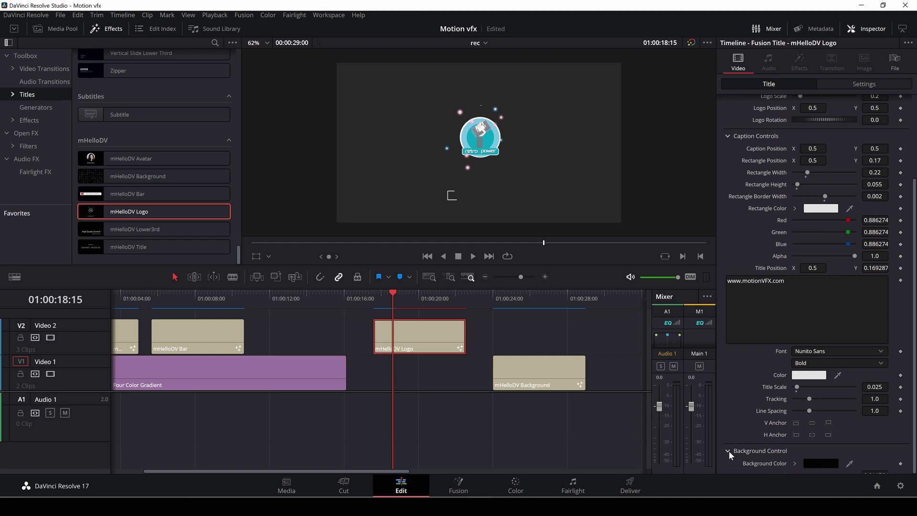
scroll(746, 396, down, 3)
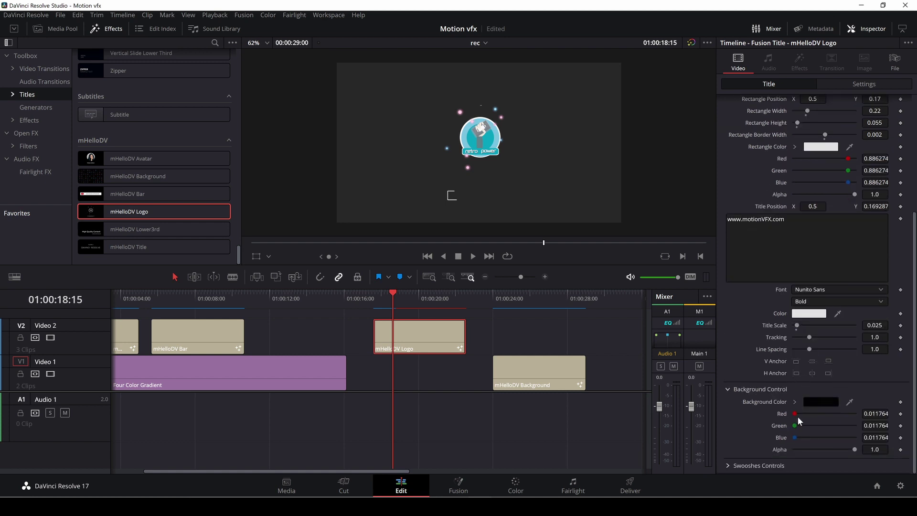
click(830, 403)
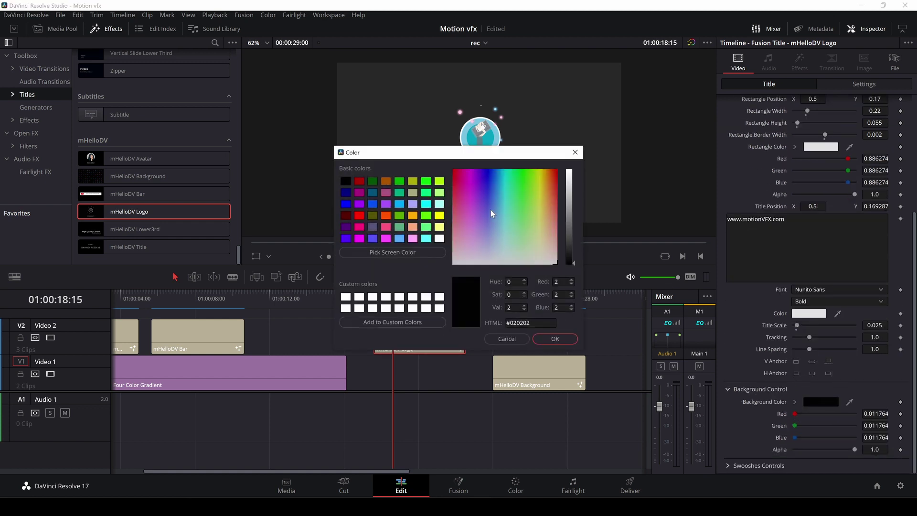
click(386, 193)
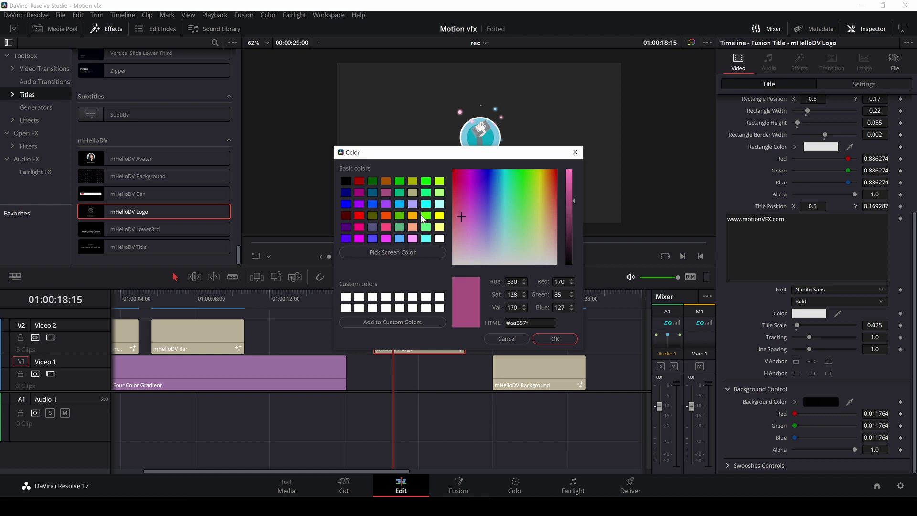
click(552, 339)
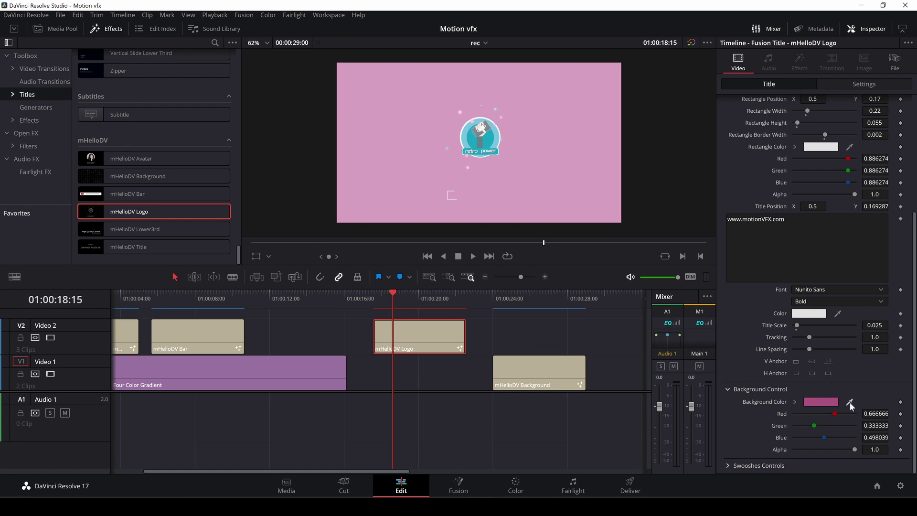
Step: Replace the background with teal #16a2bd sampled from the logo in the preview
click(822, 402)
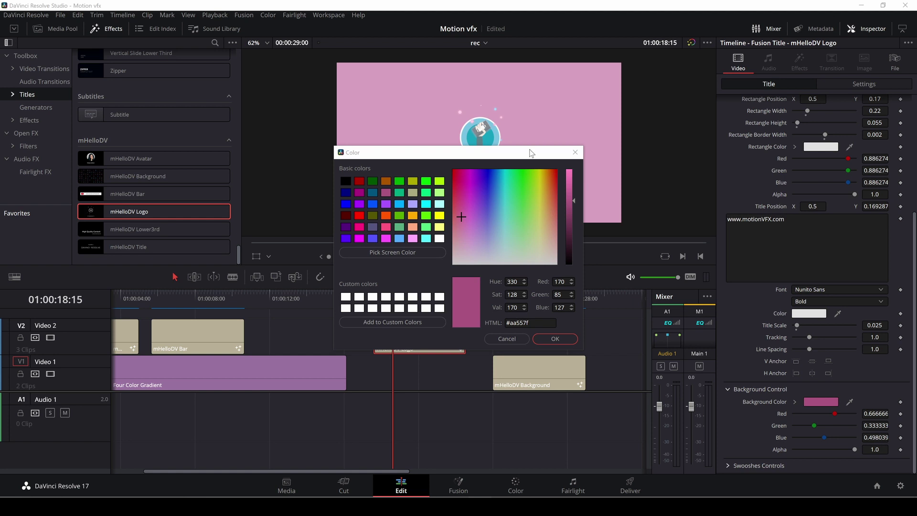
drag(525, 154, 354, 37)
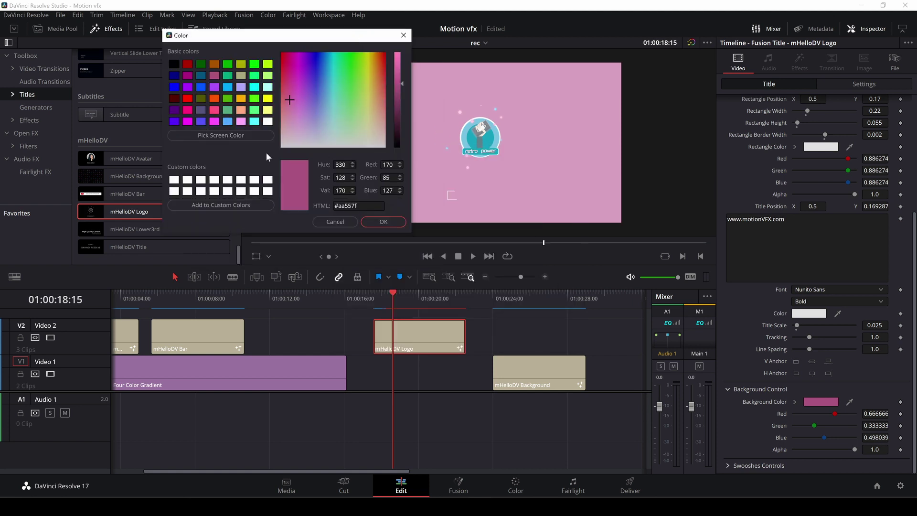
click(221, 135)
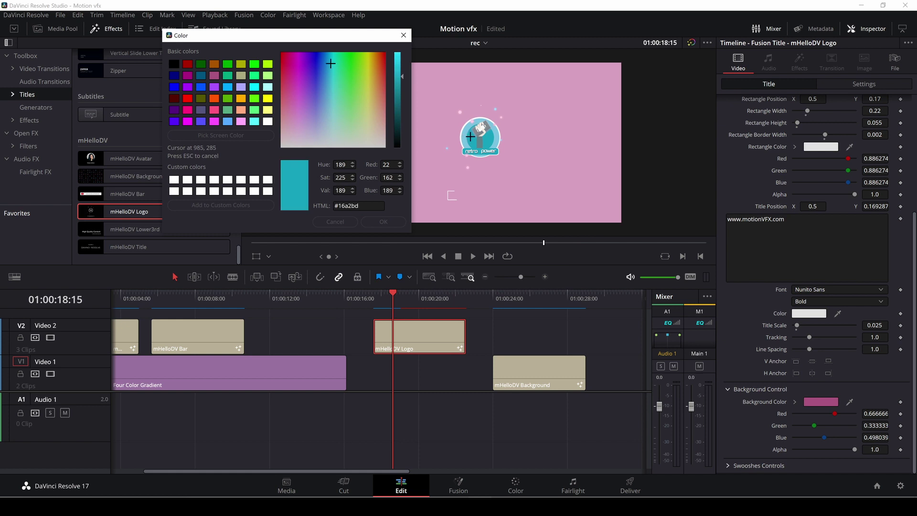
click(470, 137)
click(385, 222)
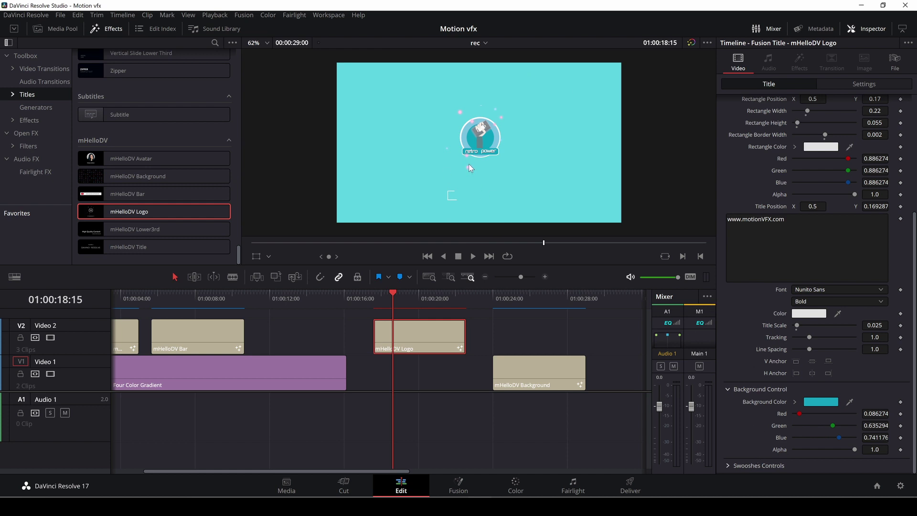
click(728, 466)
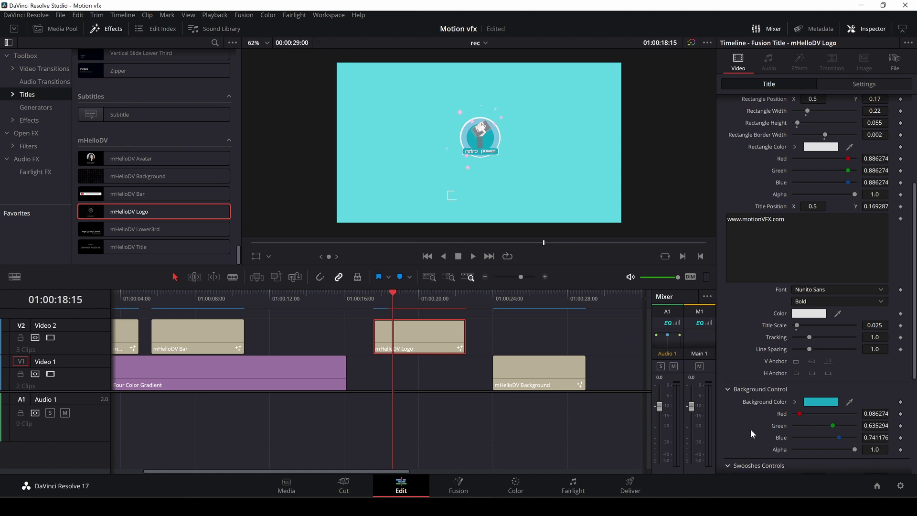
Step: Place mHelloDV Lower3rd on Video 2 near 01:00:10 and scrub to preview 'High Quality Content'
scroll(767, 449, down, 5)
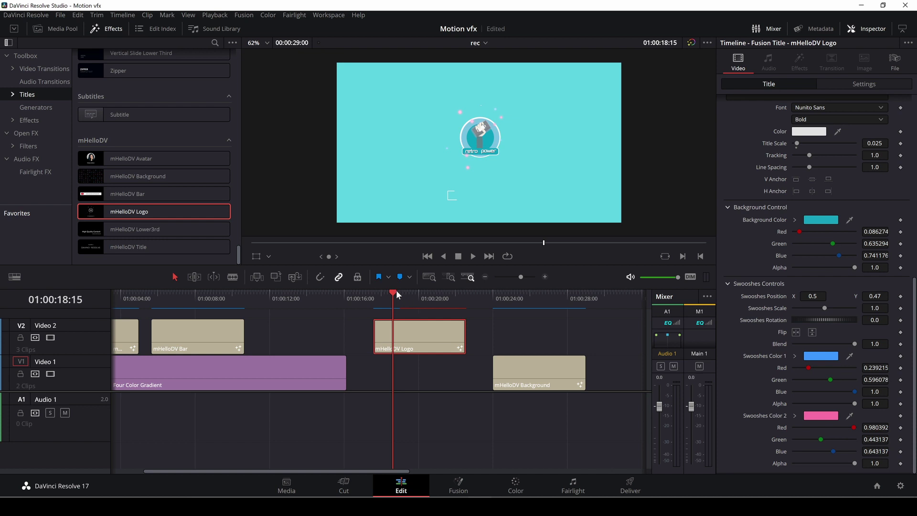
drag(394, 293, 373, 299)
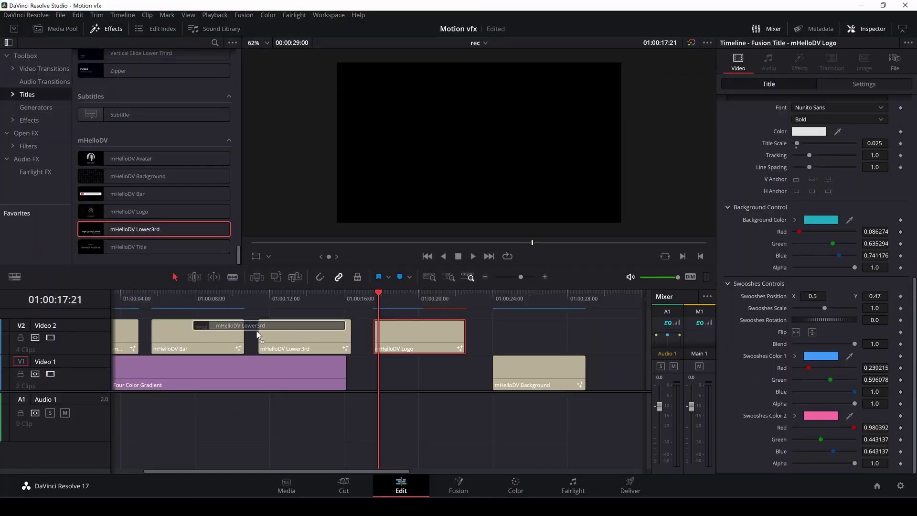
click(262, 301)
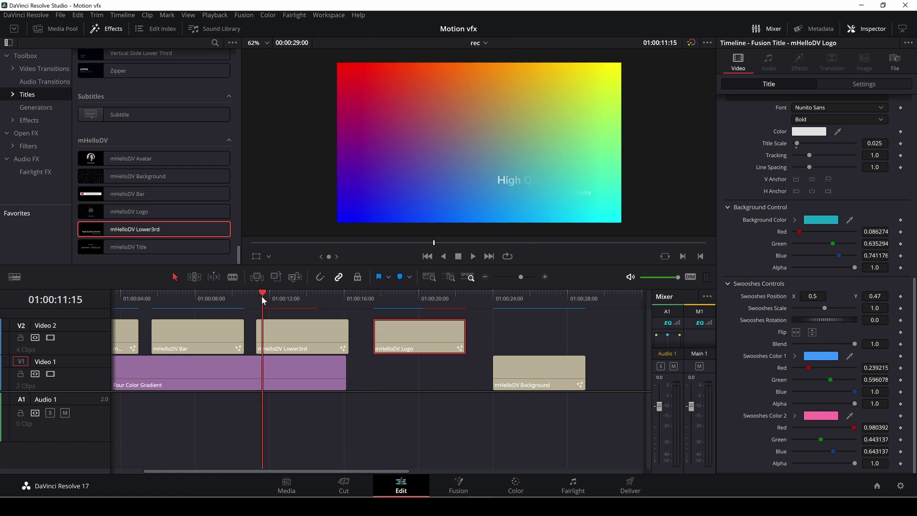
drag(262, 297, 298, 300)
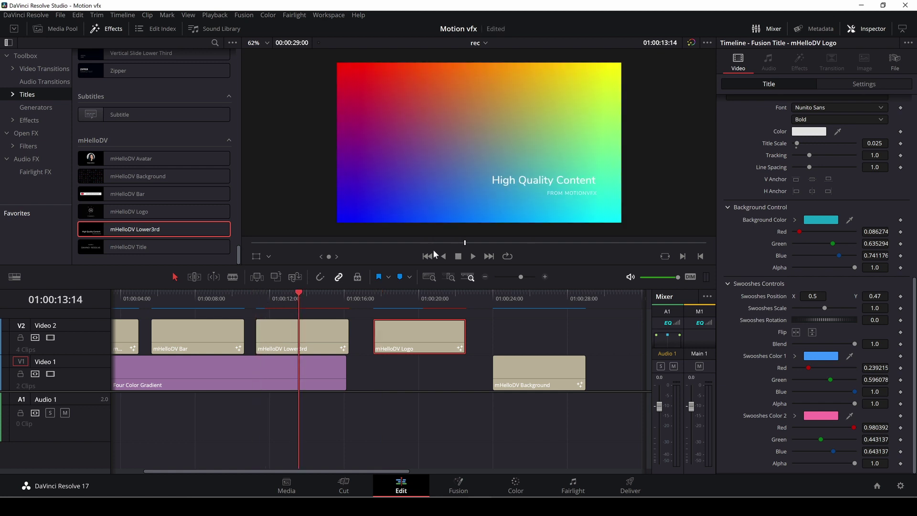
Step: Shift the Lower3rd text left by setting Content Position X to 0.307, saving the project
click(271, 333)
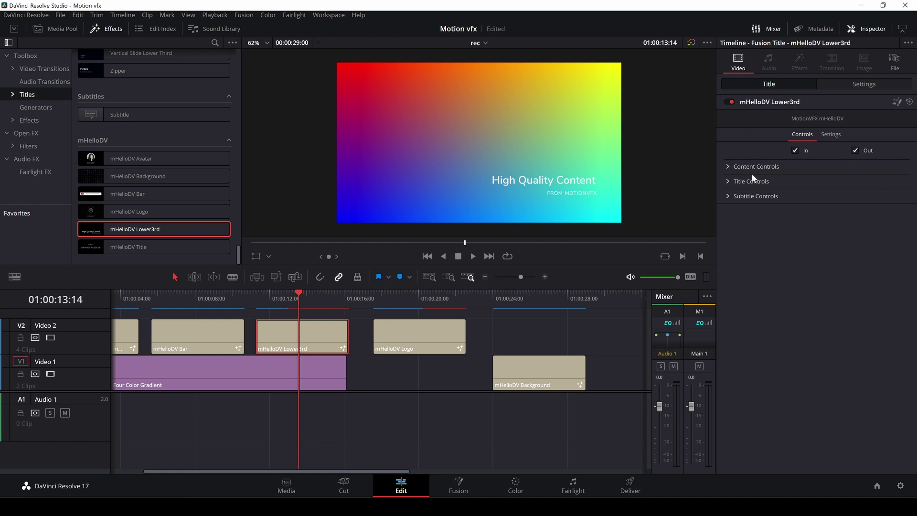
click(731, 168)
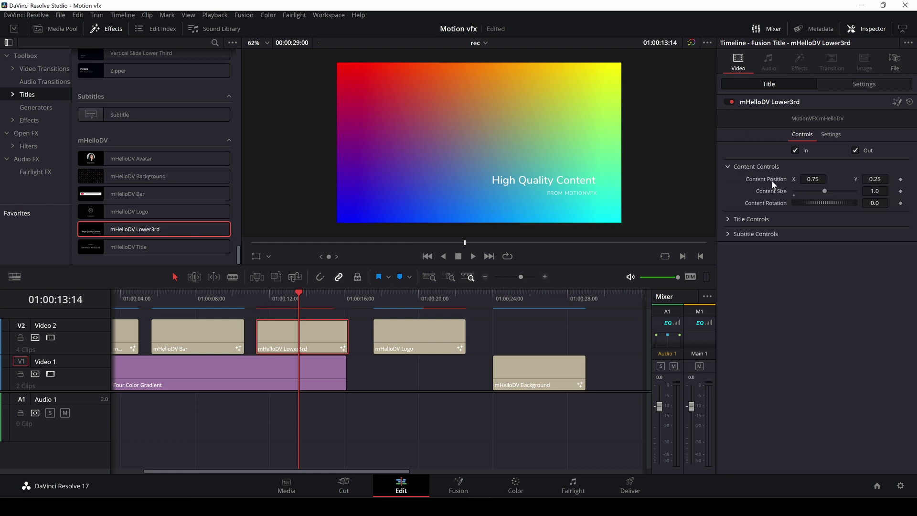
key(ctrl+s)
mouse_move(812, 179)
mouse_down()
mouse_move(803, 179)
mouse_move(822, 179)
mouse_up()
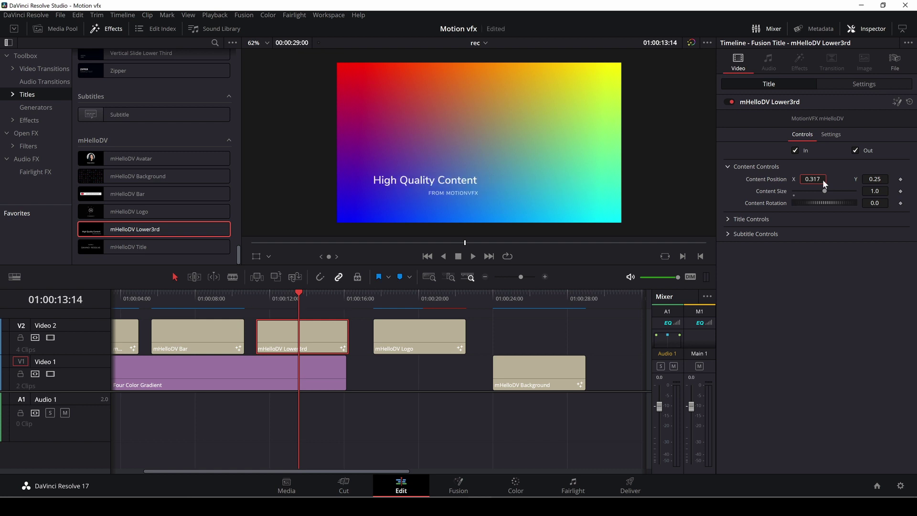
Step: Reveal the Lower3rd's title and subtitle settings, then drag the Background clip earlier on Video 1
click(727, 219)
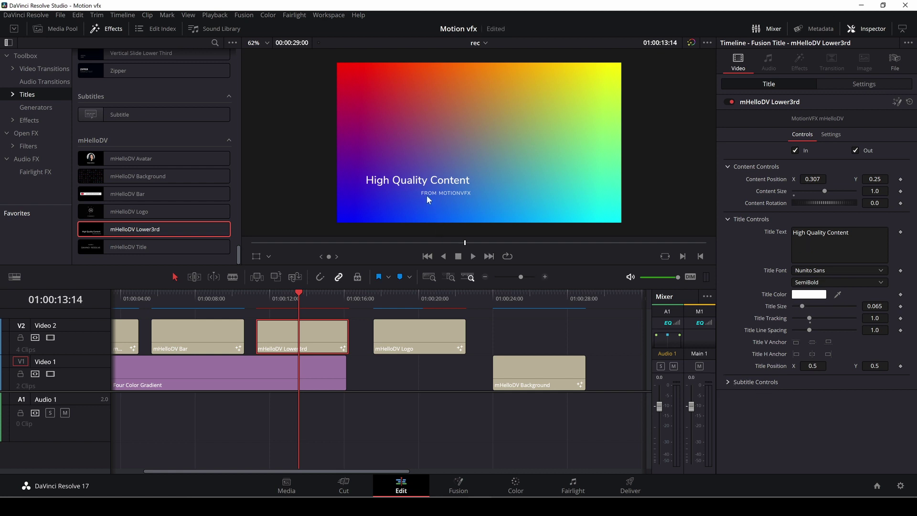
click(728, 382)
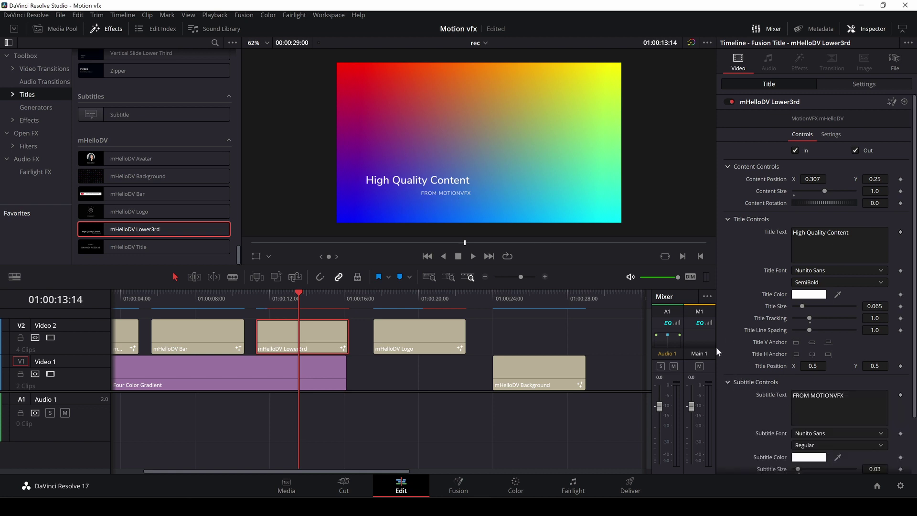
drag(545, 373, 550, 341)
Step: Drop the Background clip at its earlier spot and add mHelloDV Title after it on Video 1
click(573, 294)
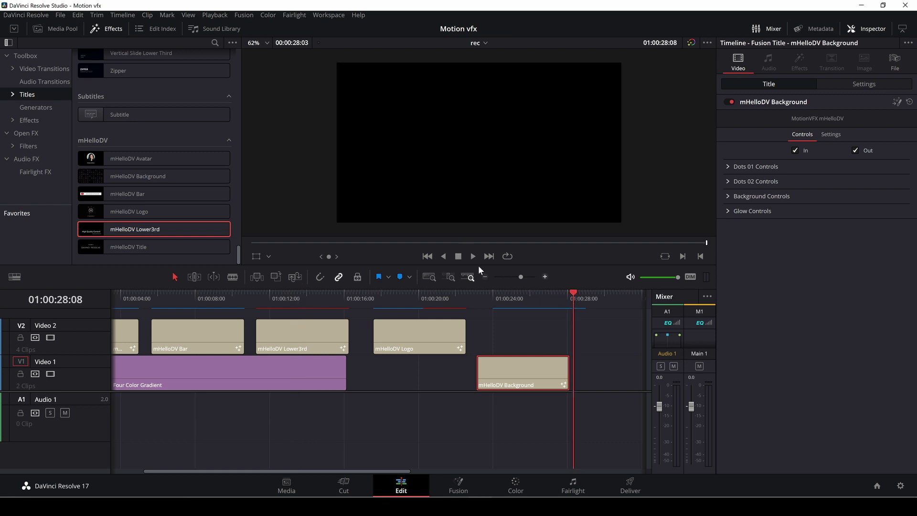
drag(150, 246, 590, 364)
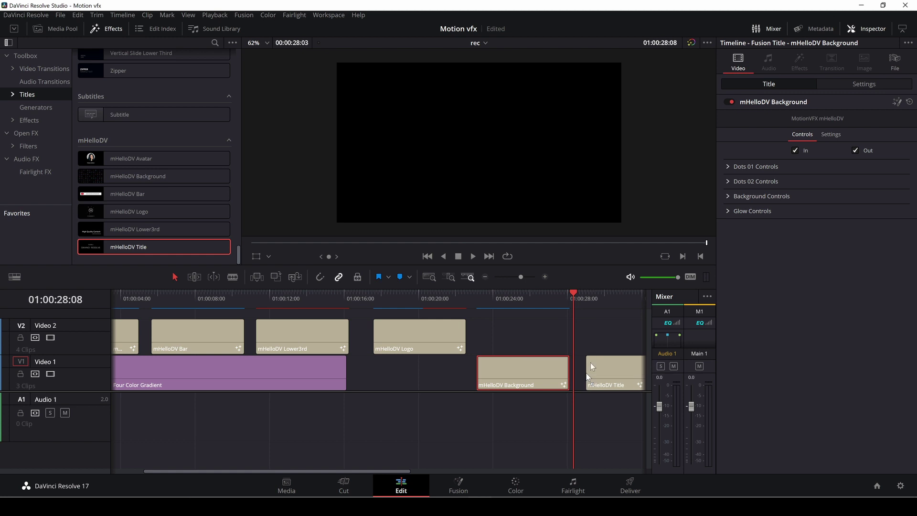
click(591, 304)
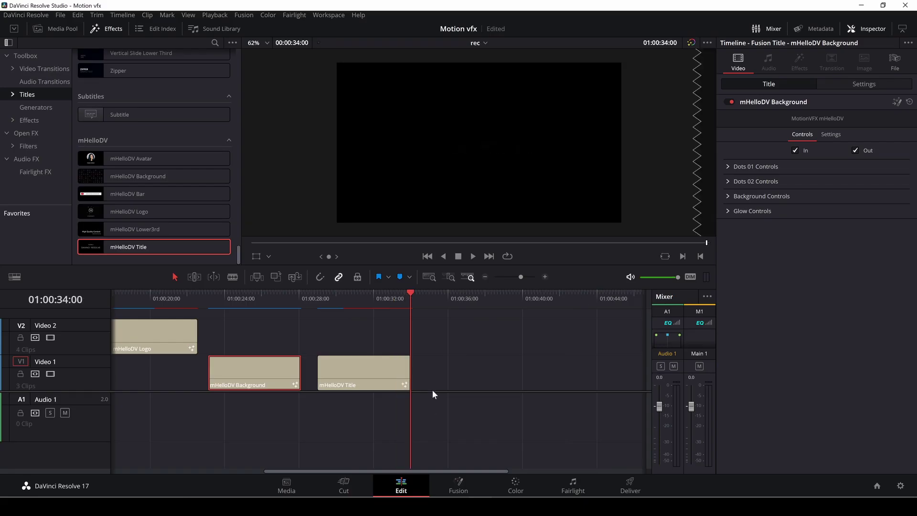
Step: Preview the mHelloDV Title at 01:00:30:00 and expand its Content, Header and Title settings
click(360, 367)
click(336, 299)
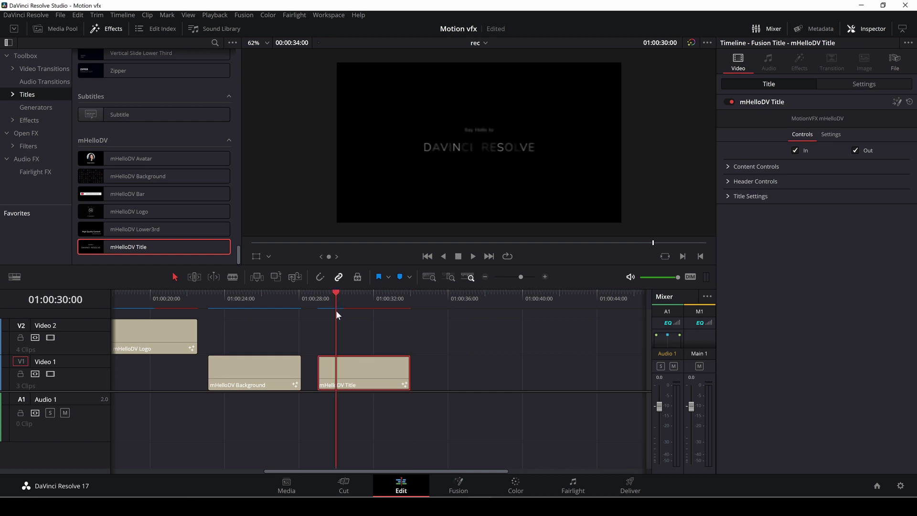
click(729, 167)
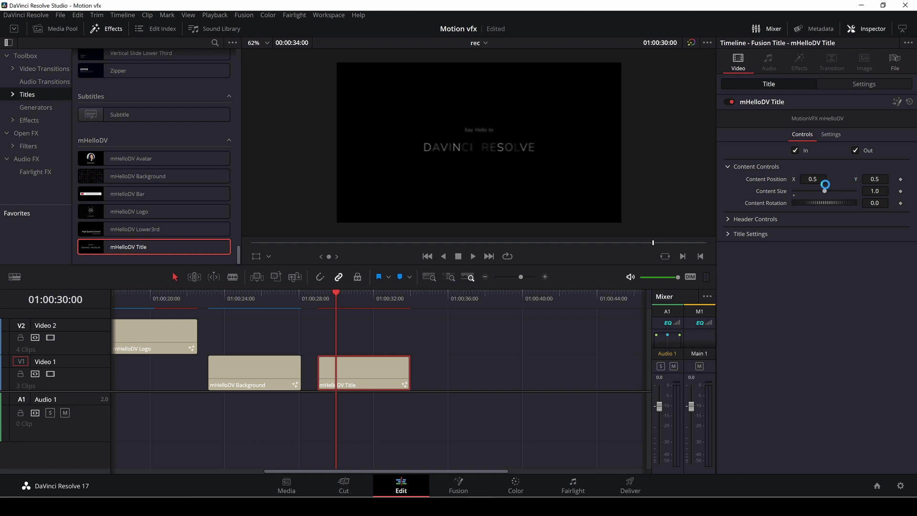
click(728, 218)
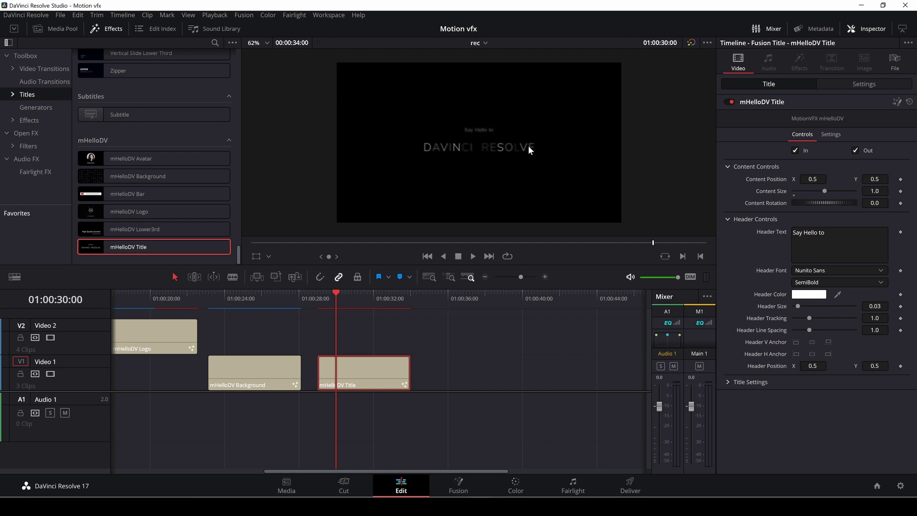
click(727, 382)
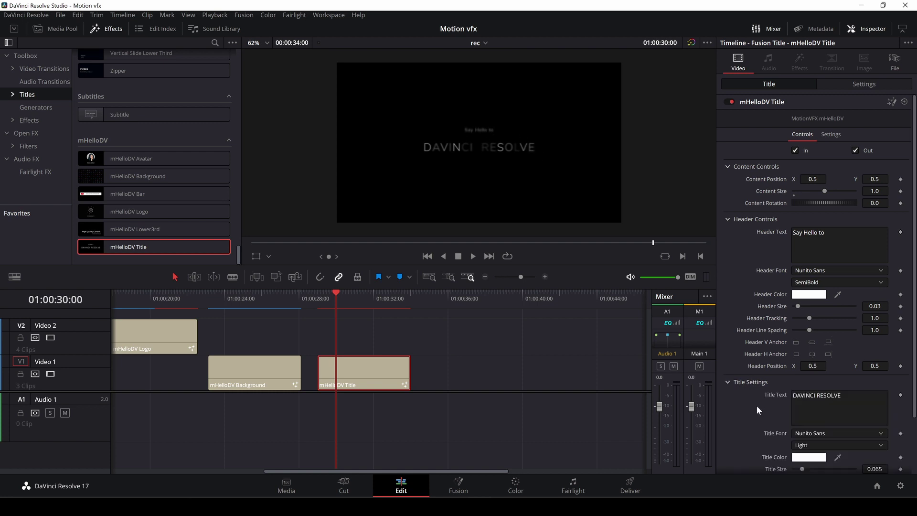
scroll(821, 407, down, 2)
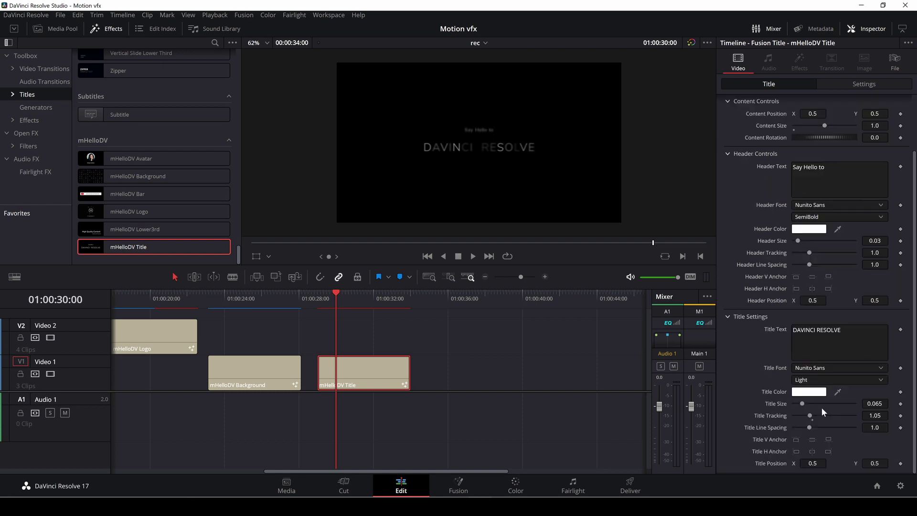